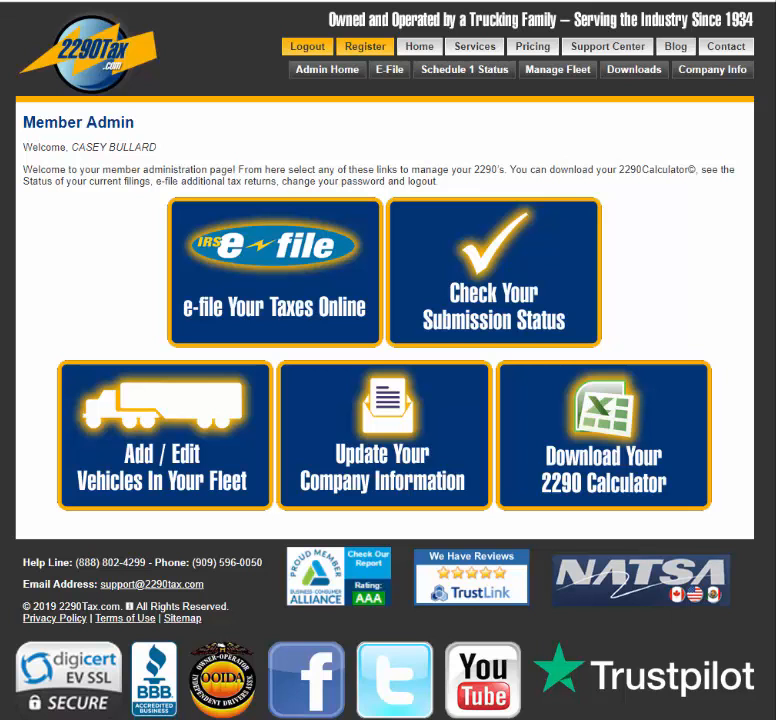
Step: Start a new online 2290 e-file return to reach the prefilled Step 1 Company Information form
click(327, 300)
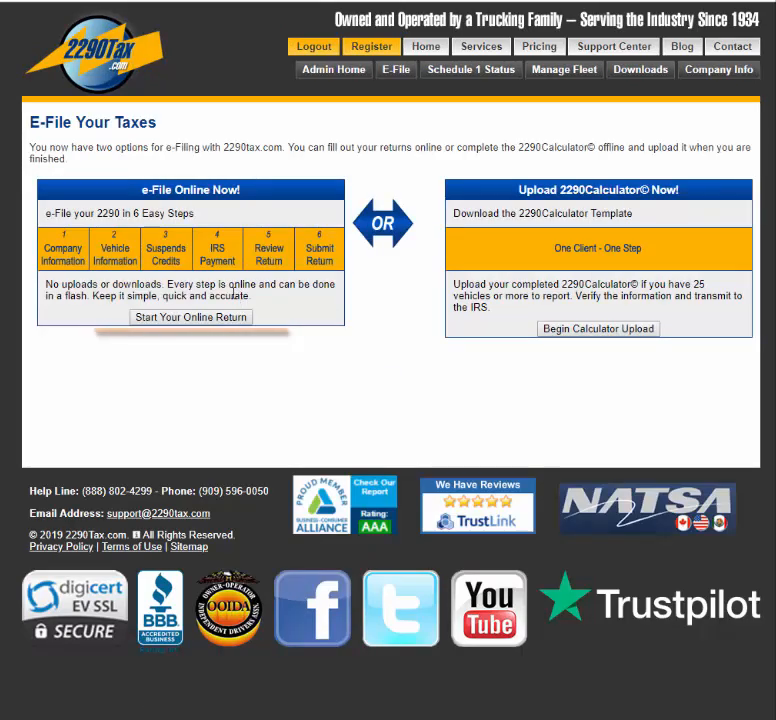
click(188, 317)
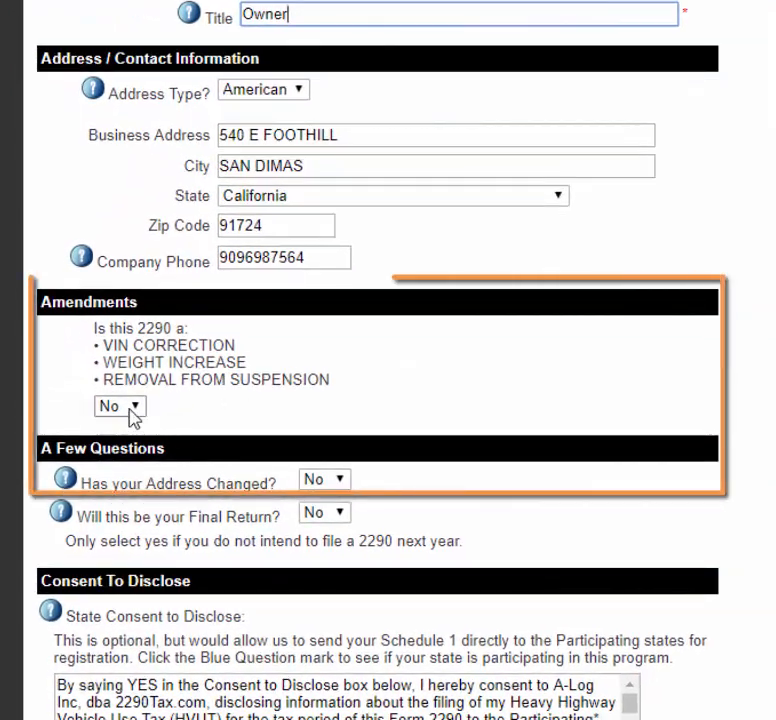
Step: Set Amendments to Yes with reason VIN Correction, then save the company information
click(101, 643)
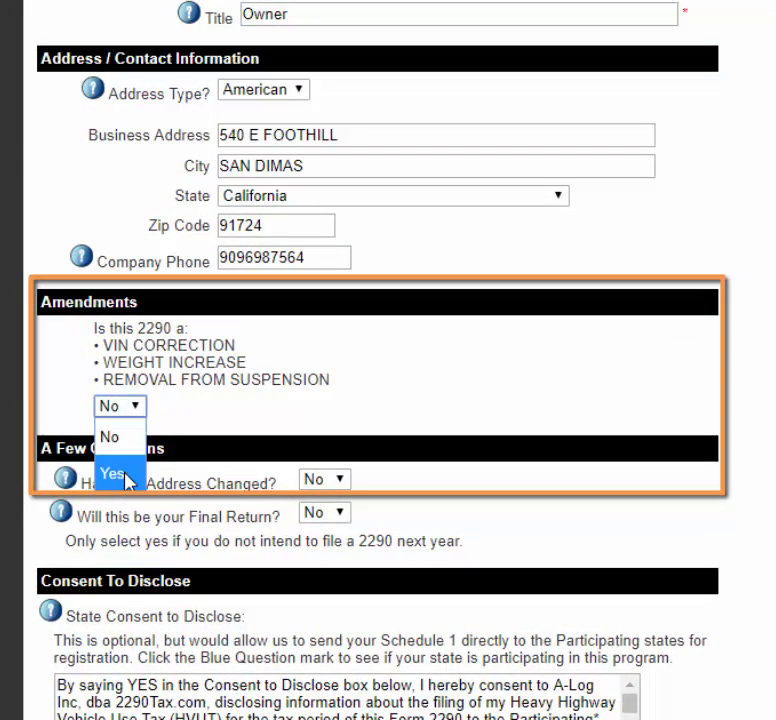
click(125, 474)
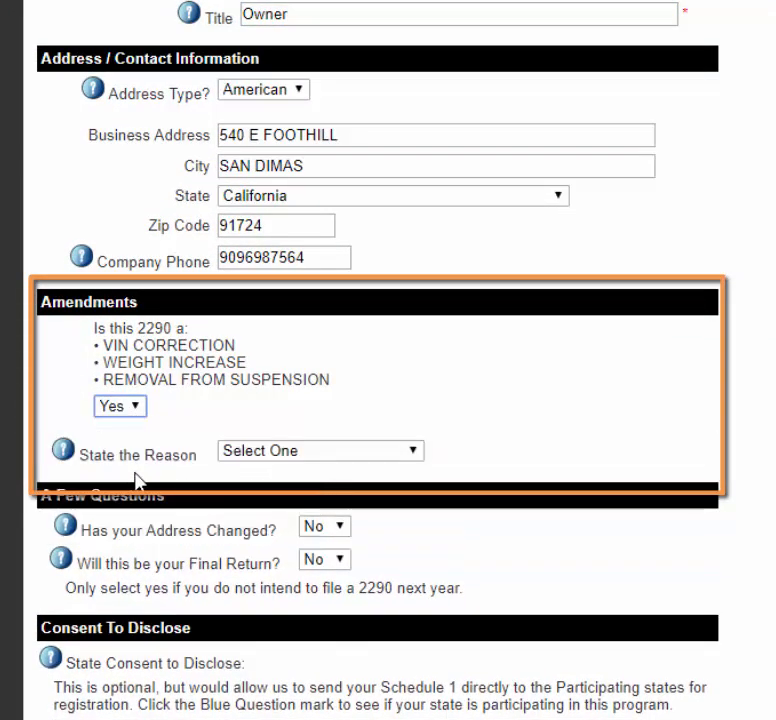
click(292, 453)
click(337, 521)
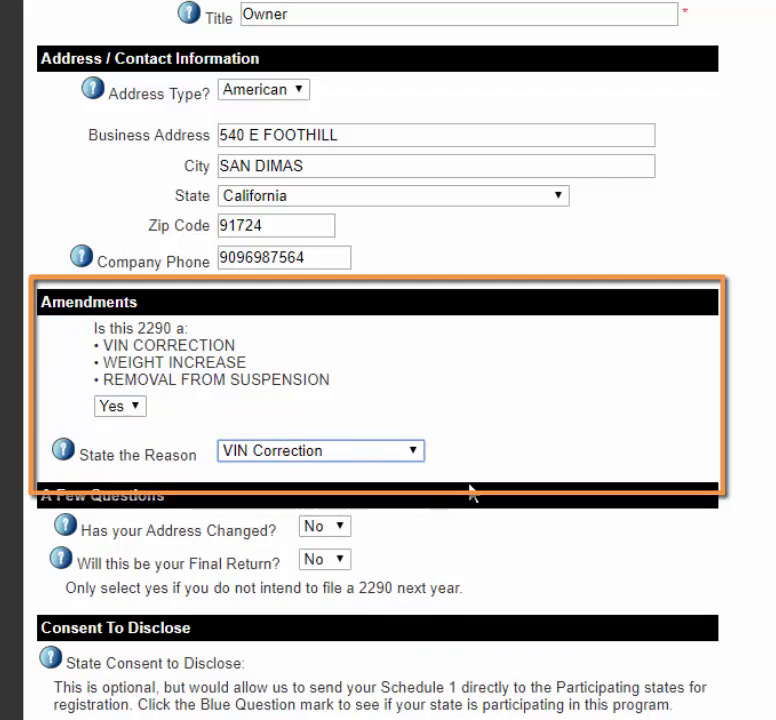
scroll(168, 400, down, 9)
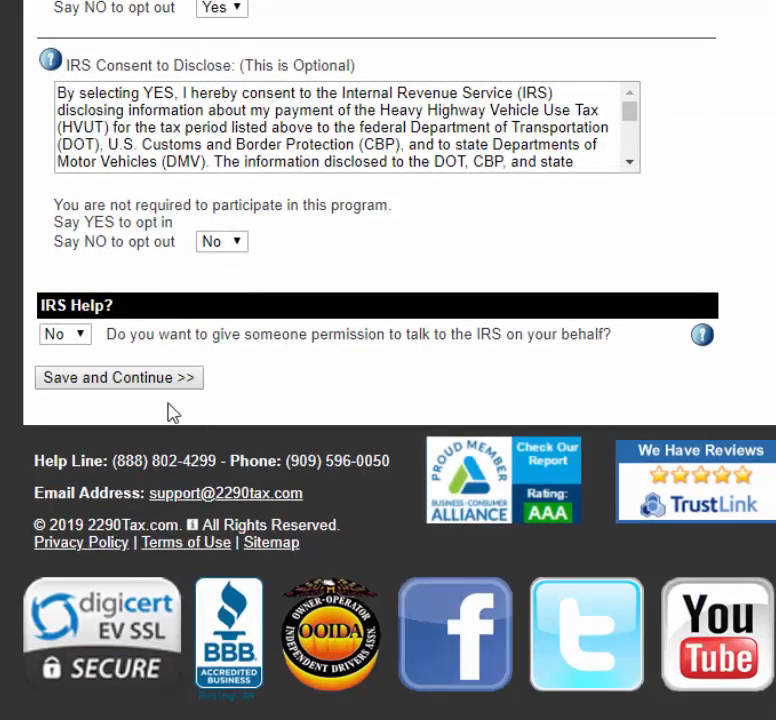
click(160, 378)
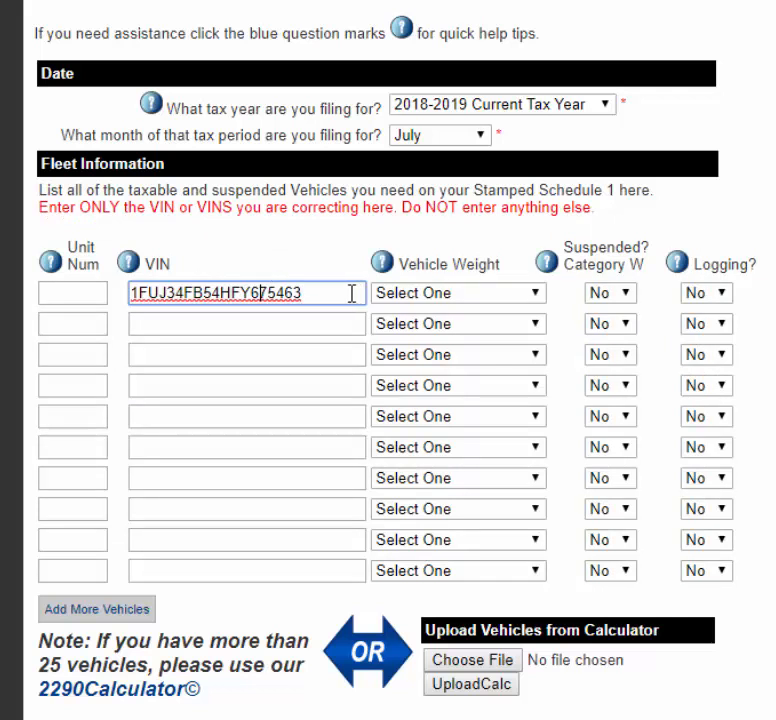
click(263, 285)
key(BackSpace)
text(8)
Step: Set the vehicle weight to Over 75,000 lbs - V and save the vehicle information
click(440, 298)
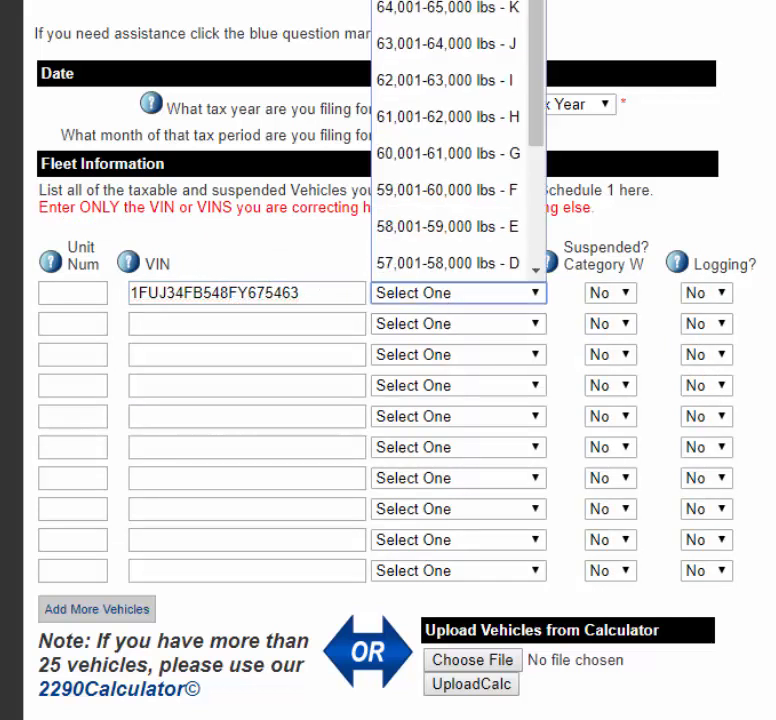
click(440, 2)
click(440, 2)
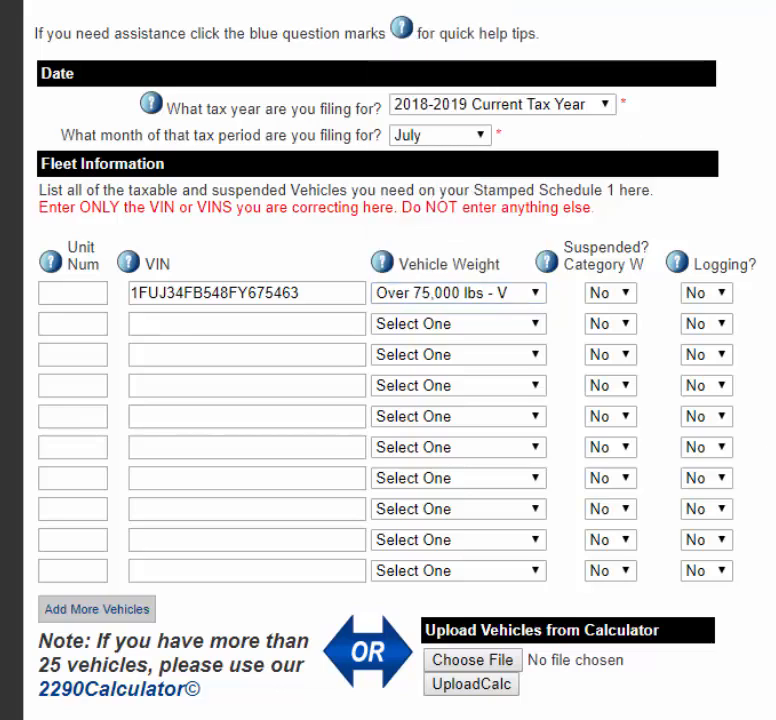
scroll(264, 616, down, 1)
click(152, 634)
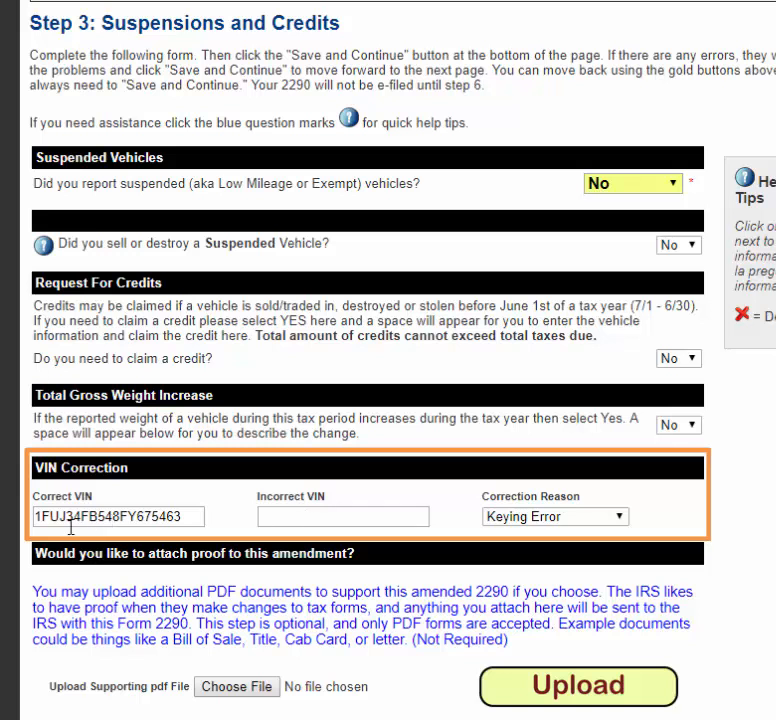
Step: Copy the Correct VIN and paste it into the Incorrect VIN field
click(118, 516)
drag(118, 516, 112, 516)
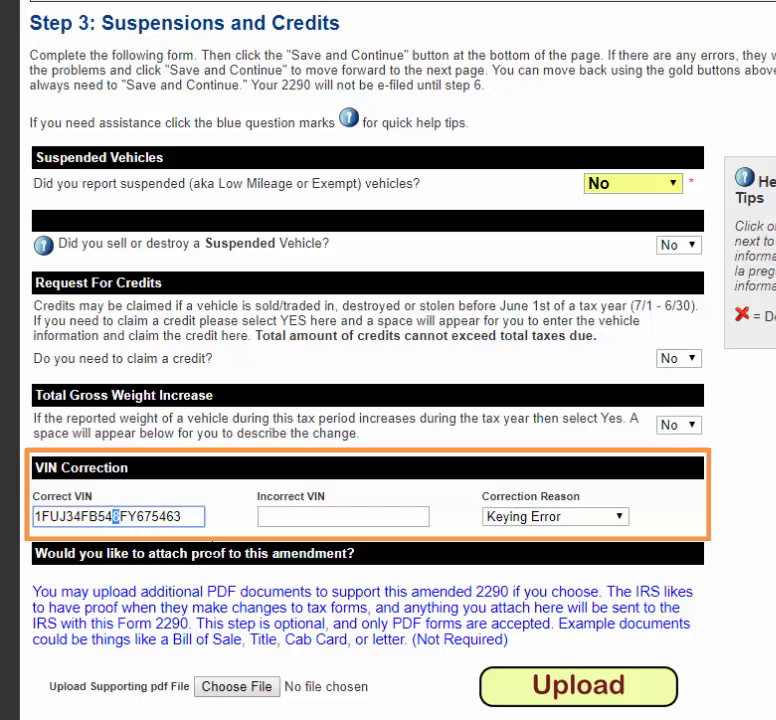
drag(203, 516, 44, 516)
right_click(44, 516)
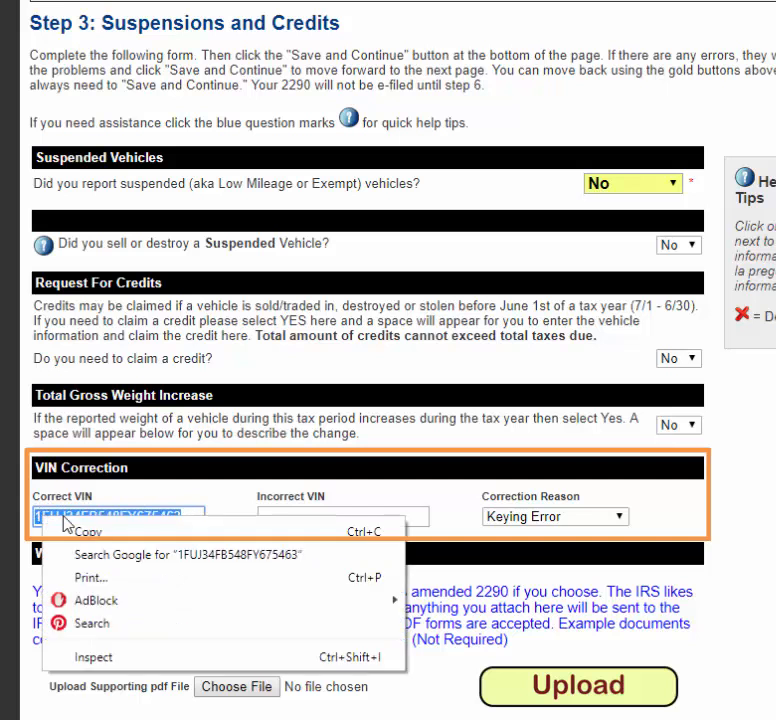
click(120, 576)
click(284, 516)
right_click(284, 516)
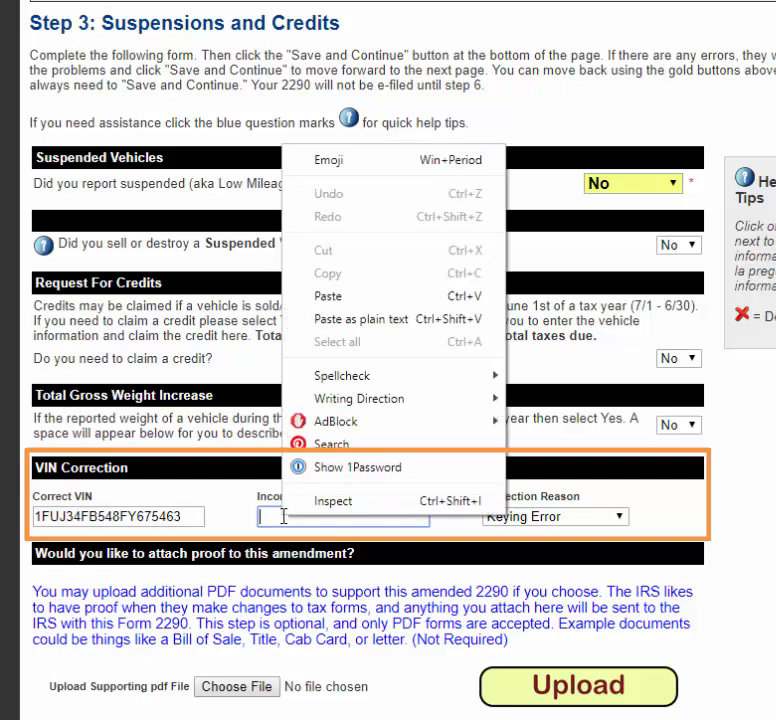
click(324, 295)
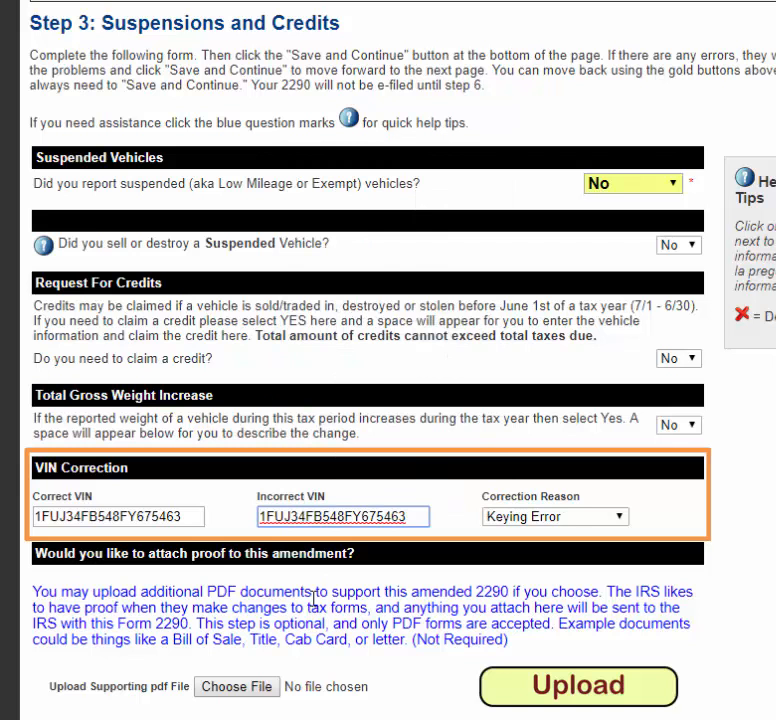
Step: Change the 8 to H so the Incorrect VIN reads 1FUJ34FB54HFY675463
click(345, 516)
key(BackSpace)
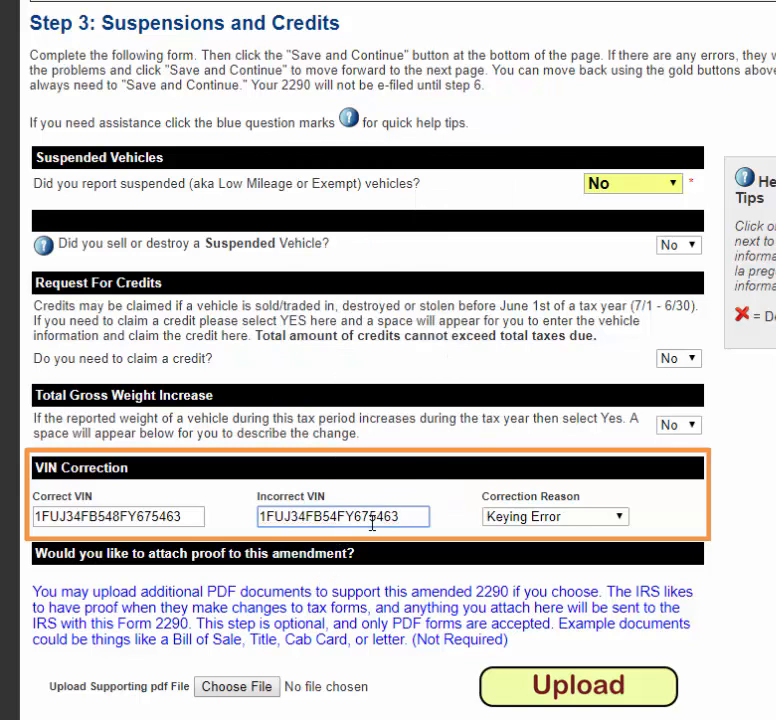
text(H)
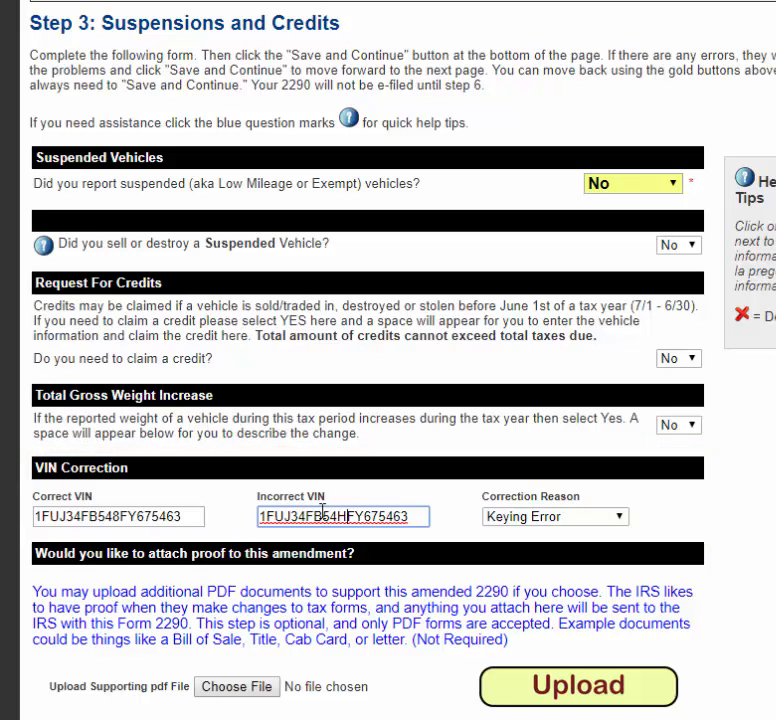
click(556, 517)
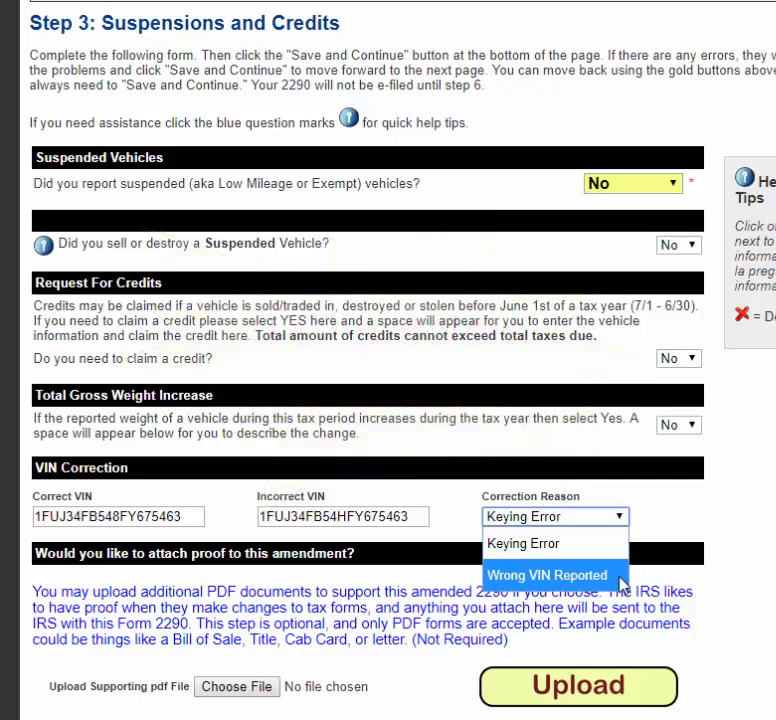
Step: Try Wrong VIN Reported, revert the correction reason to Keying Error, and save Suspensions and Credits
click(617, 576)
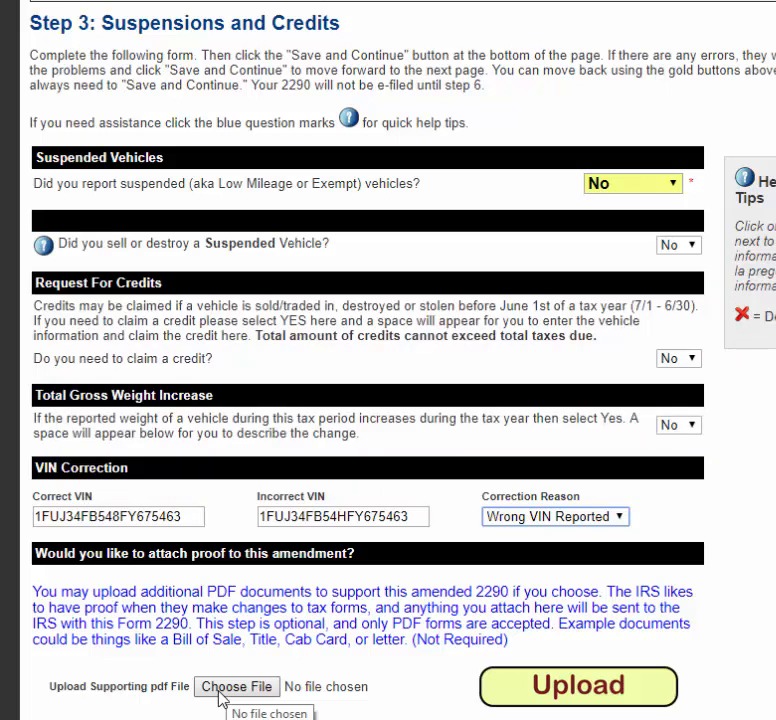
click(597, 518)
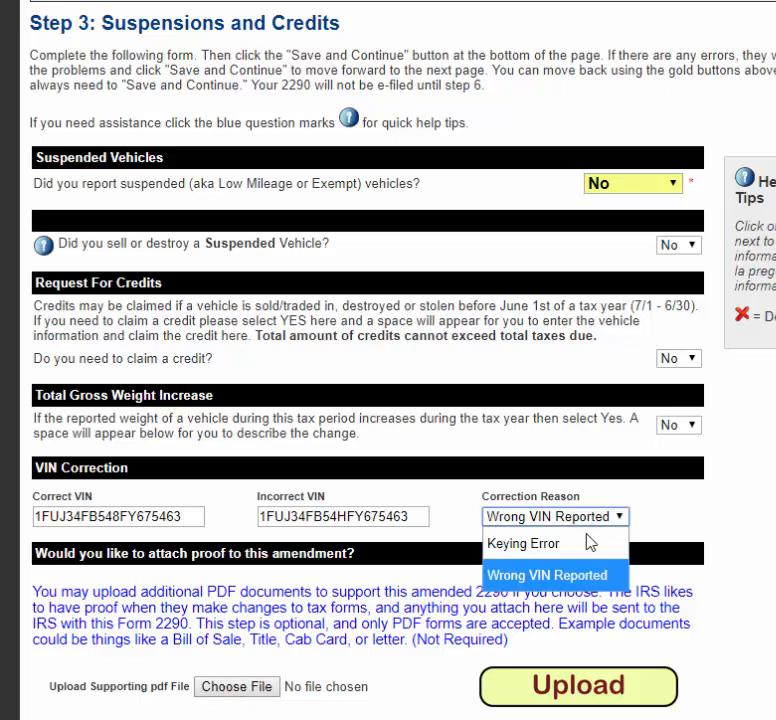
click(590, 542)
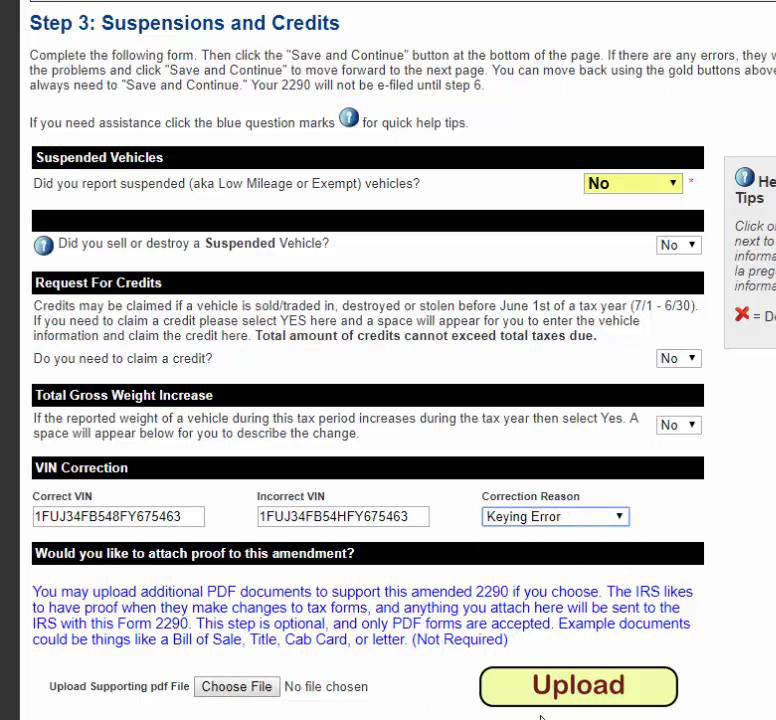
scroll(421, 681, down, 2)
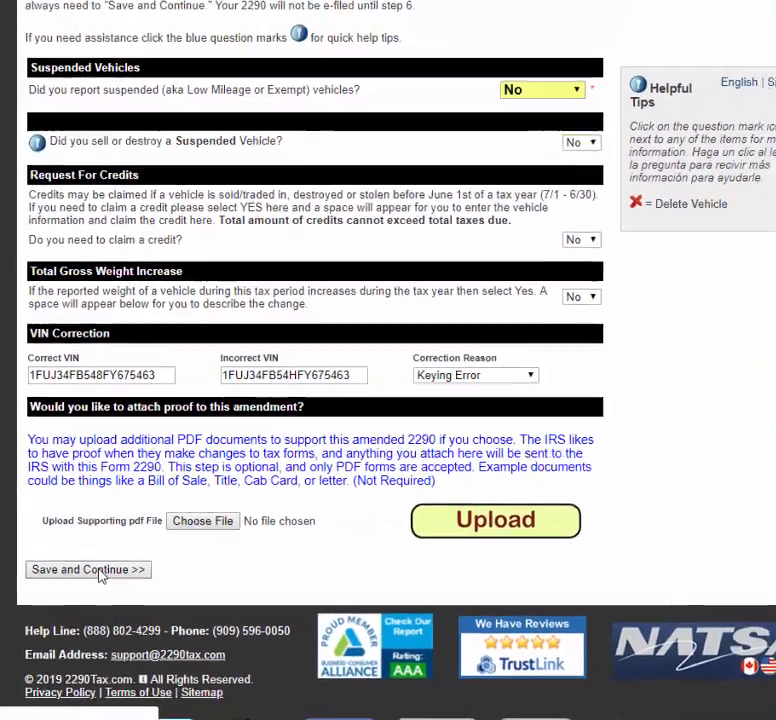
click(116, 548)
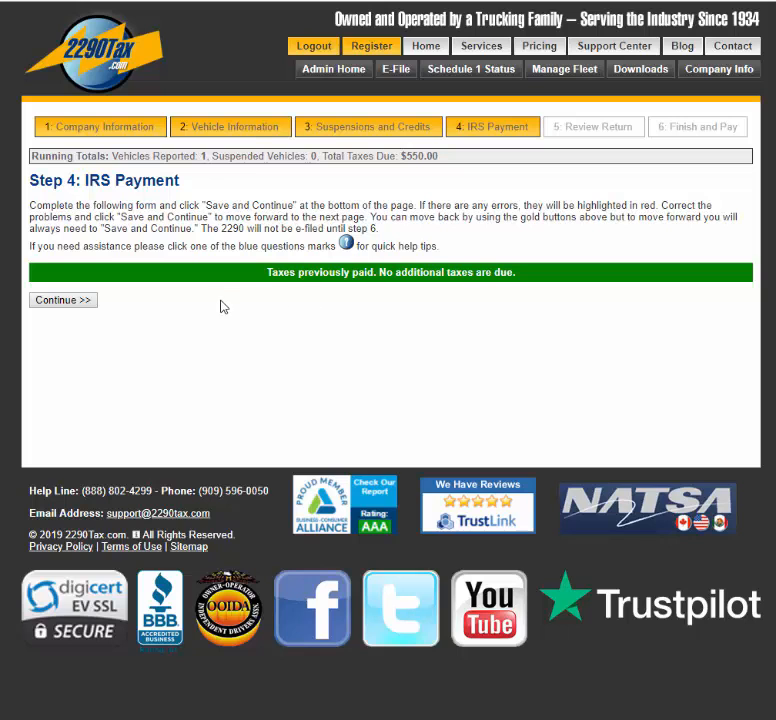
Step: Continue past the IRS Payment step showing no additional tax due and $550.00 total
click(79, 300)
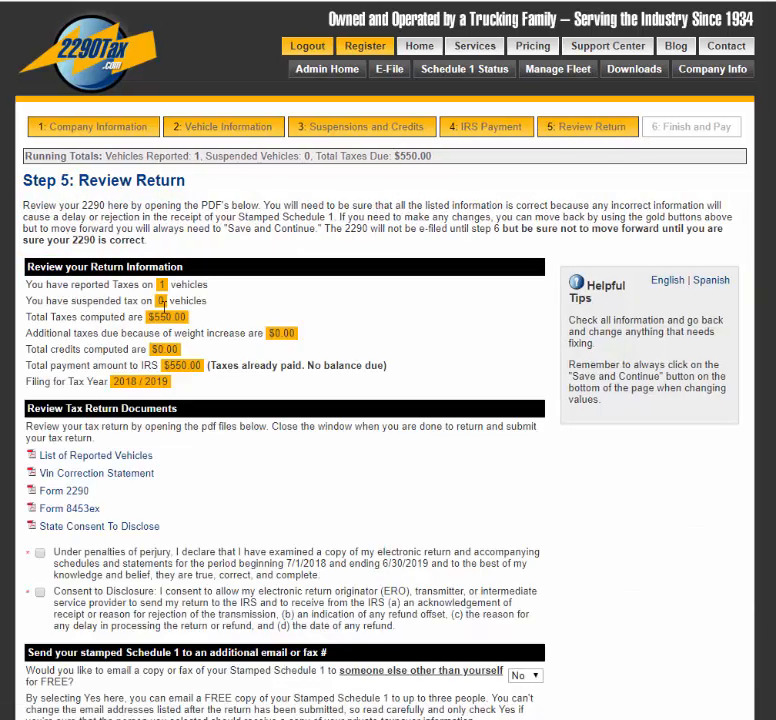
Step: Accept the penalties of perjury declaration and the consent to disclosure
click(40, 552)
click(40, 592)
scroll(50, 610, down, 3)
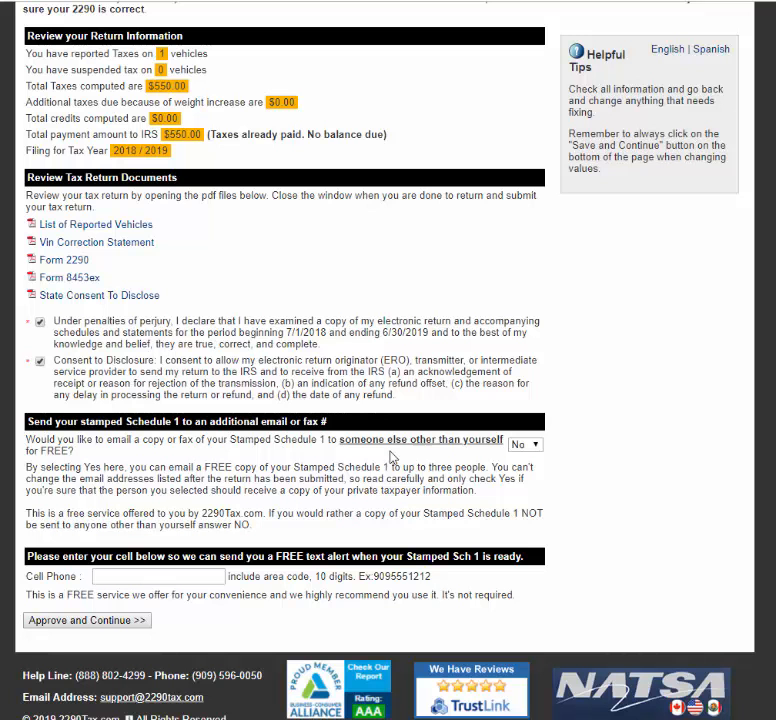
Step: Choose Yes to email Schedule 1 copies to someone else, then approve the return
drag(342, 441, 415, 455)
drag(478, 441, 502, 440)
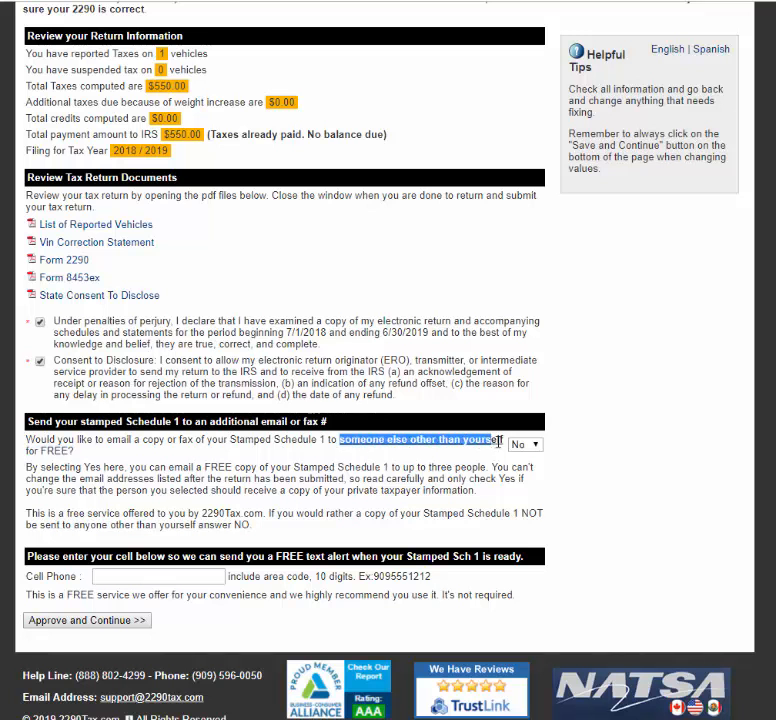
click(528, 445)
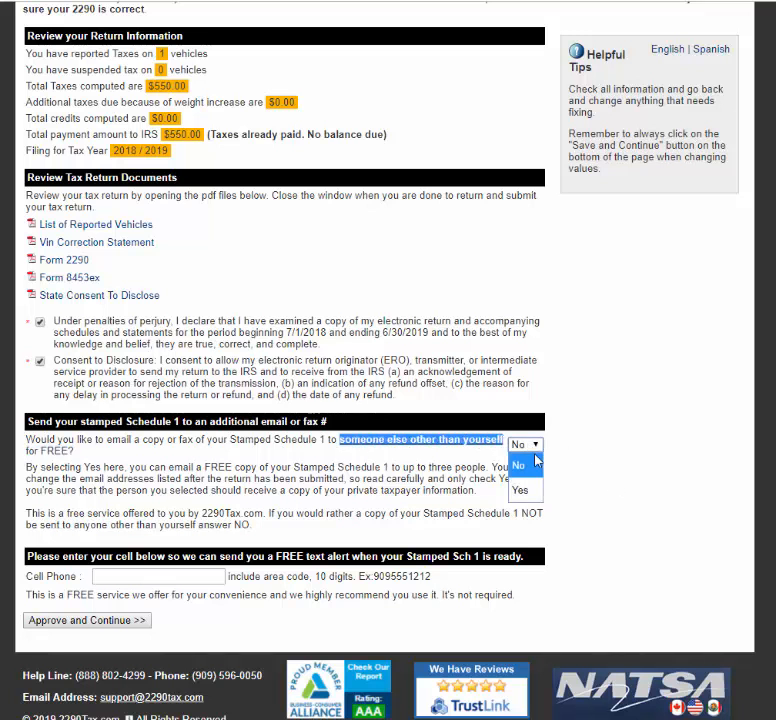
click(521, 535)
scroll(396, 577, down, 3)
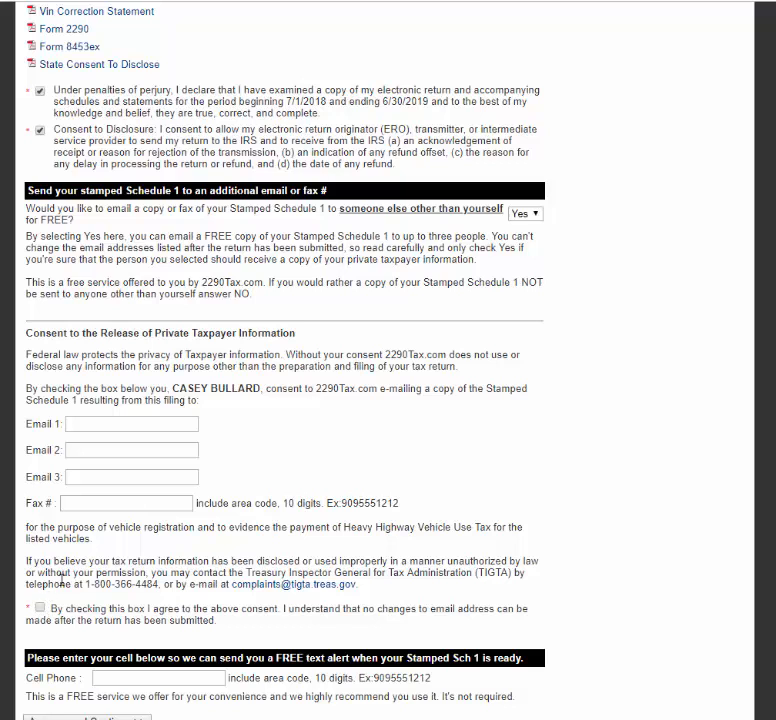
scroll(62, 578, down, 2)
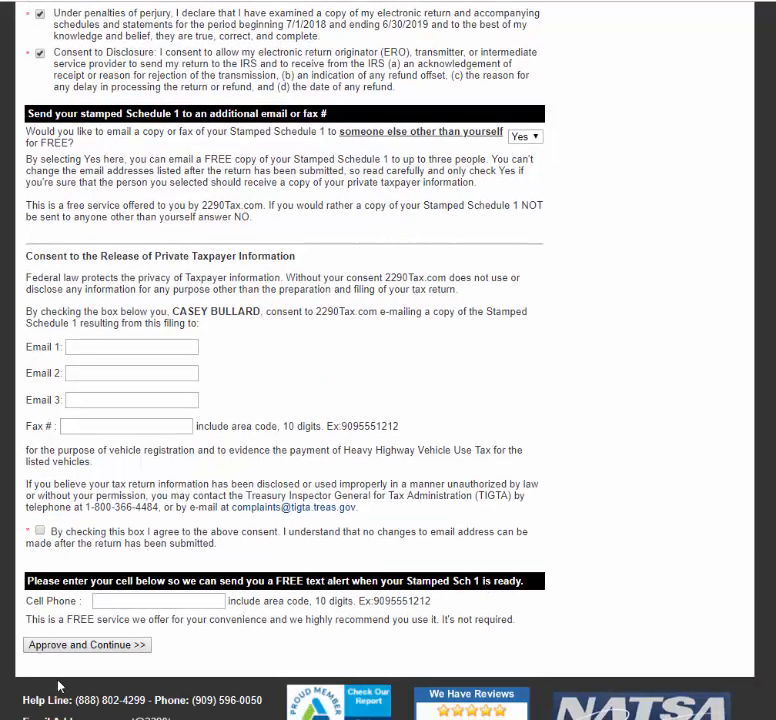
click(106, 648)
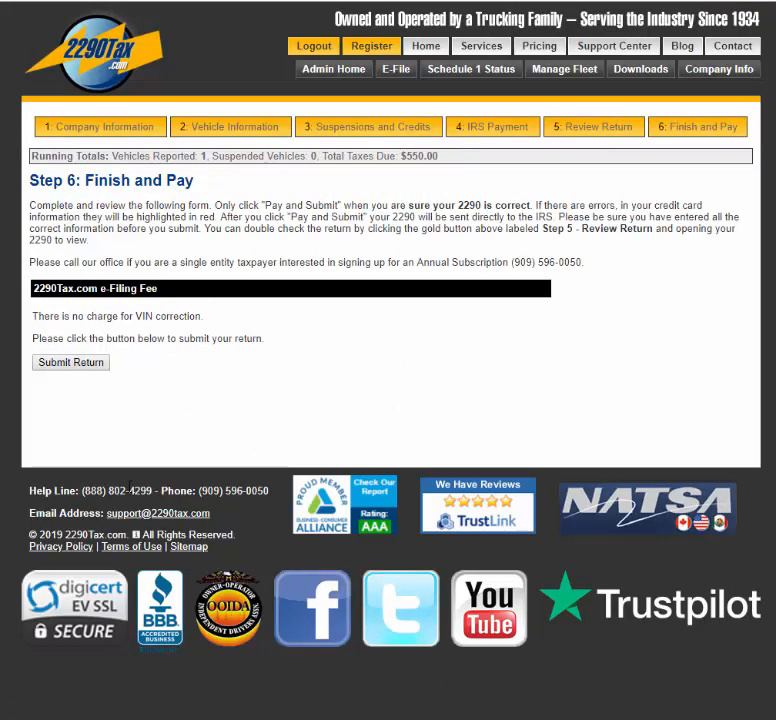
key(f)
key(r)
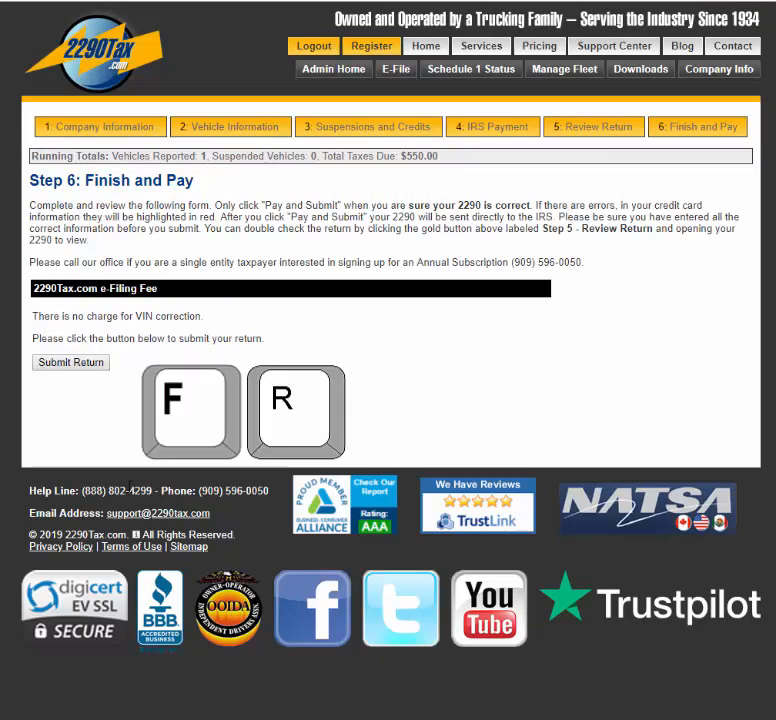
key(e)
key(e)
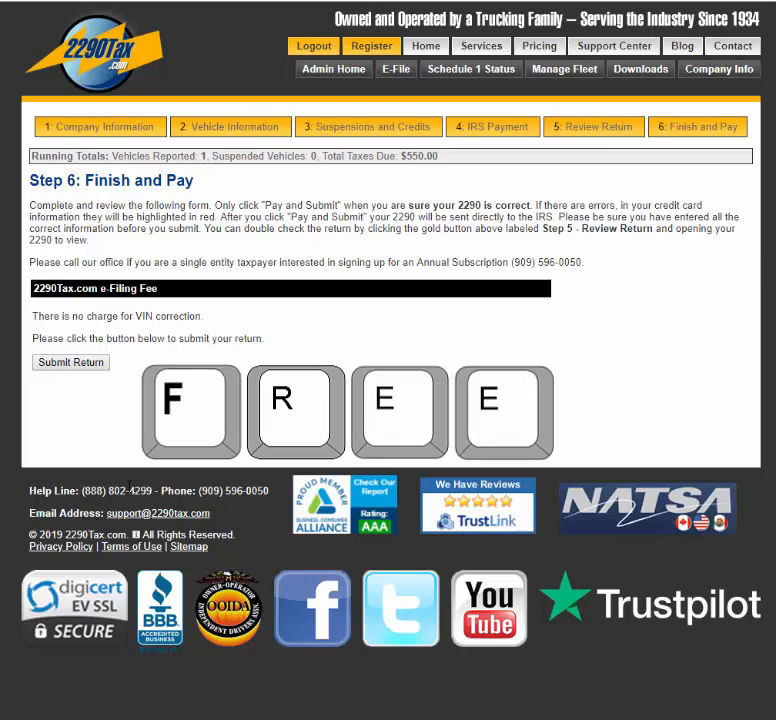